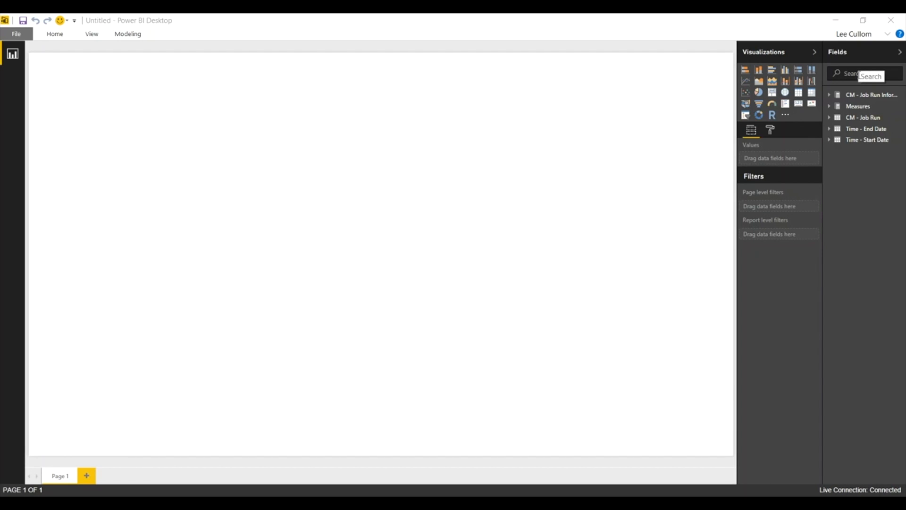
# Search the fields for "runs", add Runs Total to the blank page as a card, and shorten the card.
pyautogui.click(859, 74)
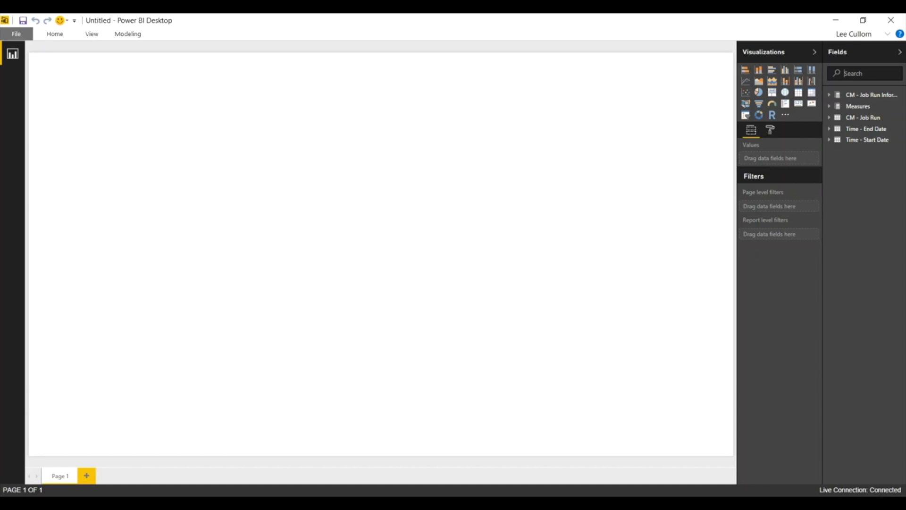
pyautogui.write('runs')
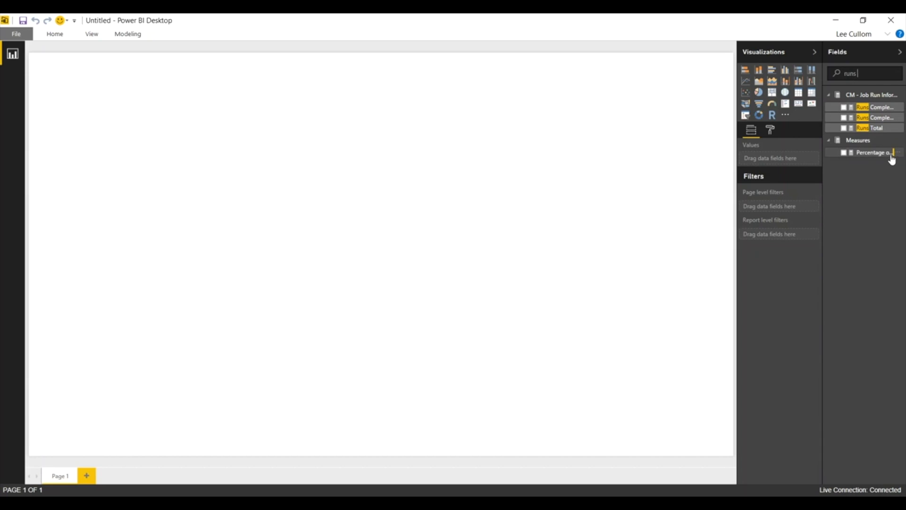
pyautogui.click(845, 128)
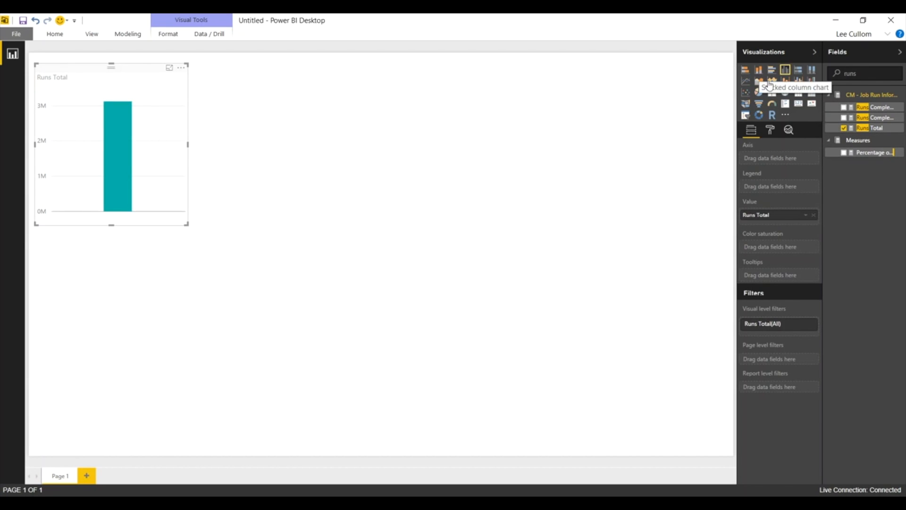
pyautogui.click(798, 105)
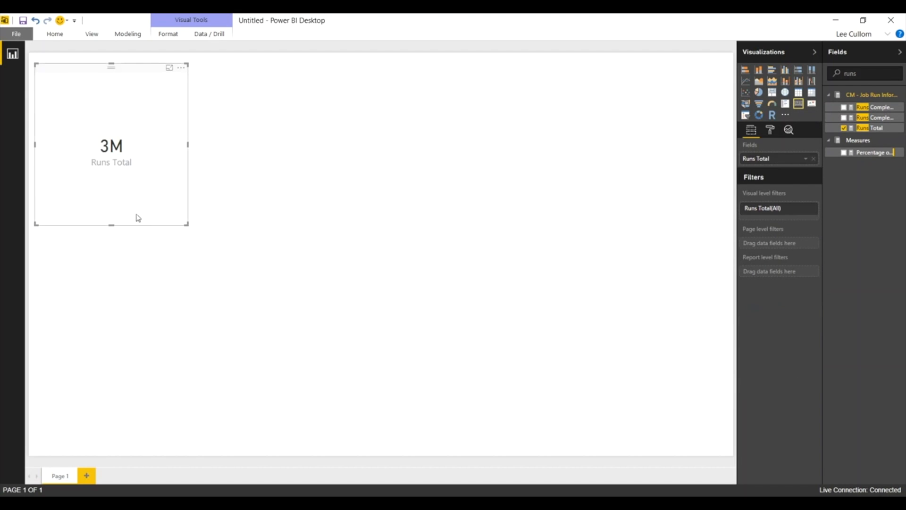
pyautogui.moveTo(111, 225); pyautogui.dragTo(117, 165)
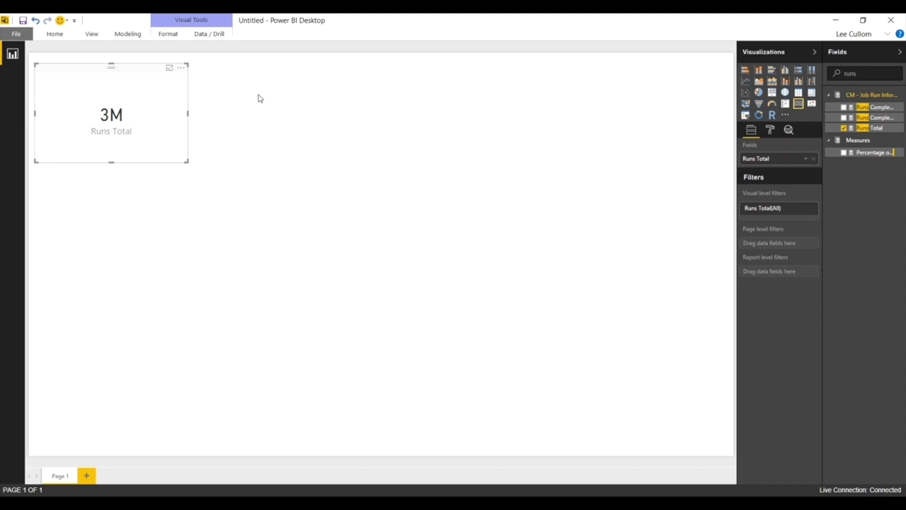
pyautogui.click(211, 103)
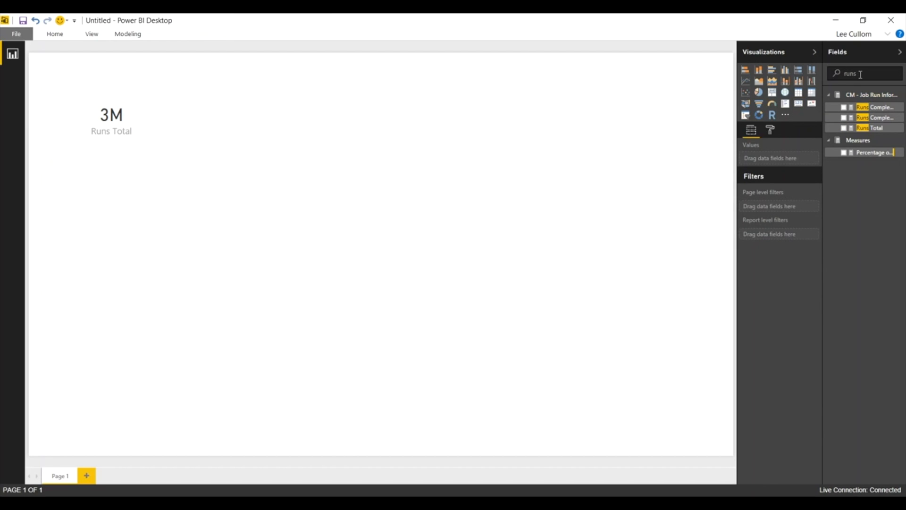
# Search the fields for "run time" and add the Average Run Time Minutes measure to the page as a card.
pyautogui.write('time')
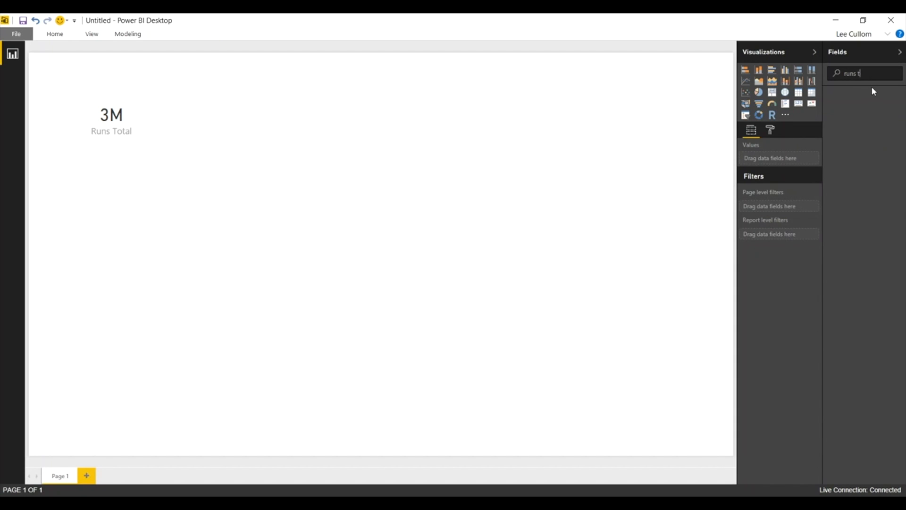
pyautogui.press('BackSpace')
pyautogui.press('BackSpace')
pyautogui.press('BackSpace')
pyautogui.write('time')
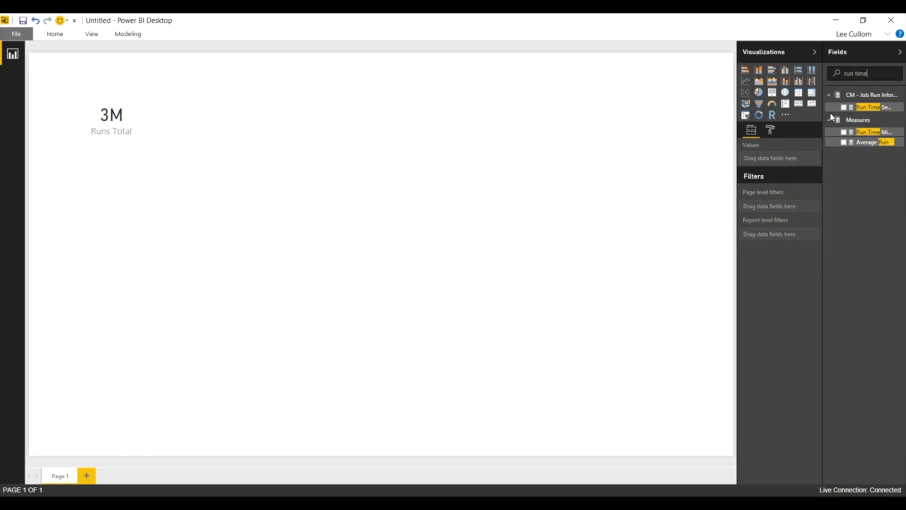
pyautogui.click(844, 142)
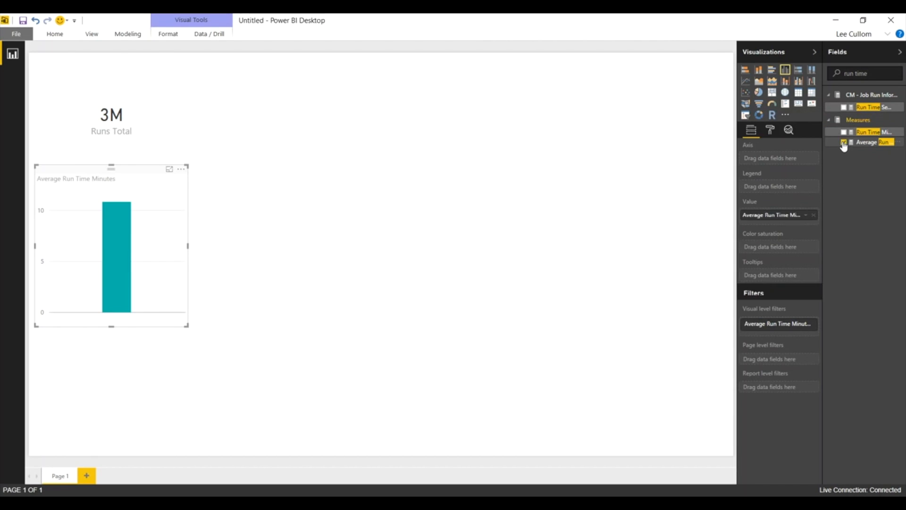
pyautogui.click(798, 104)
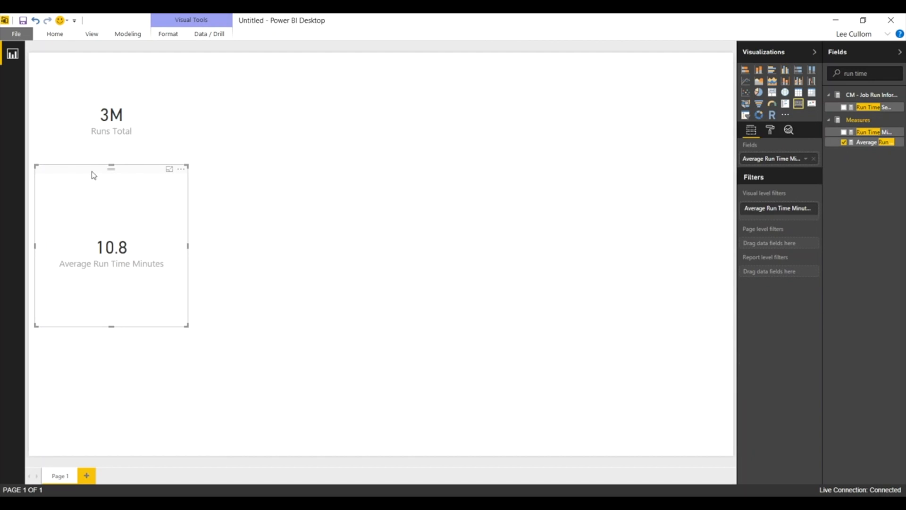
# Move the Average Run Time Minutes card beside the Runs Total card and shorten it to a similar height.
pyautogui.moveTo(116, 171); pyautogui.dragTo(238, 57)
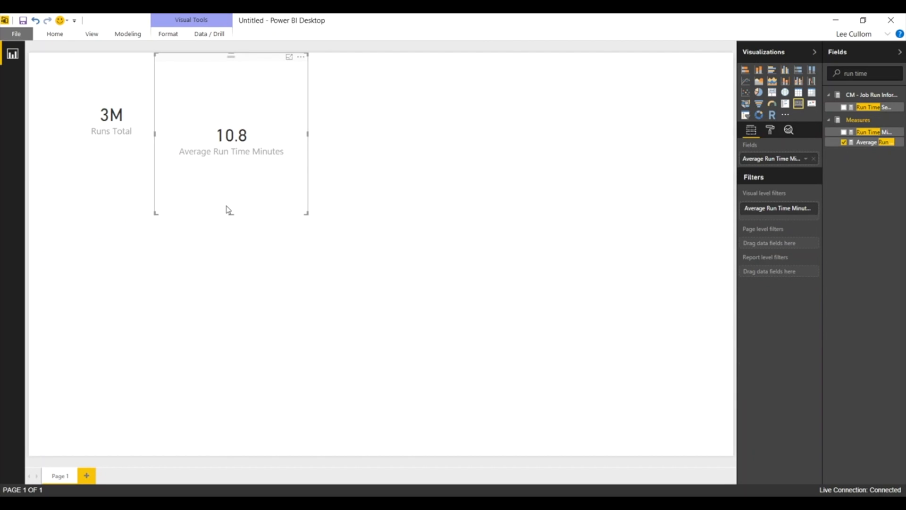
pyautogui.moveTo(231, 214); pyautogui.dragTo(241, 146)
pyautogui.moveTo(233, 60); pyautogui.dragTo(233, 72)
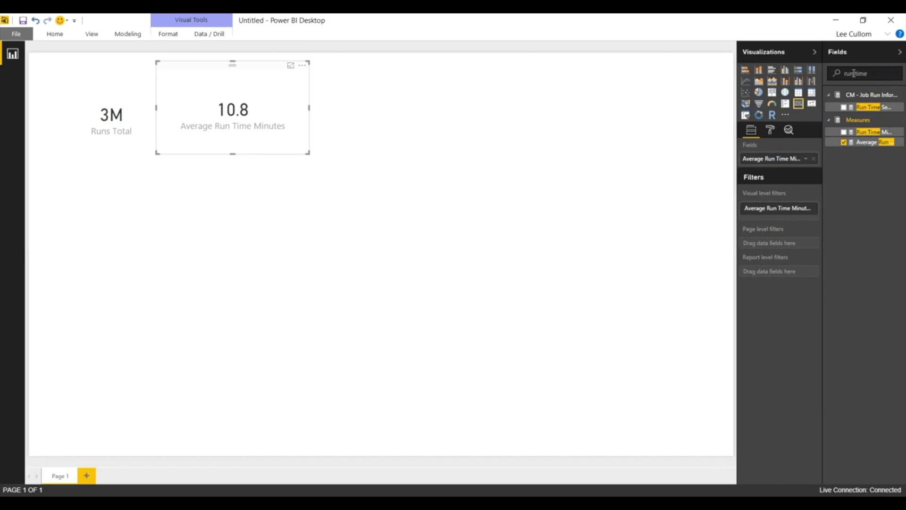
# Find the Percentage of Runs Completed Successfully measure, add it as a separate card, and reduce the card's height.
pyautogui.moveTo(873, 72); pyautogui.dragTo(842, 75)
pyautogui.write('perce')
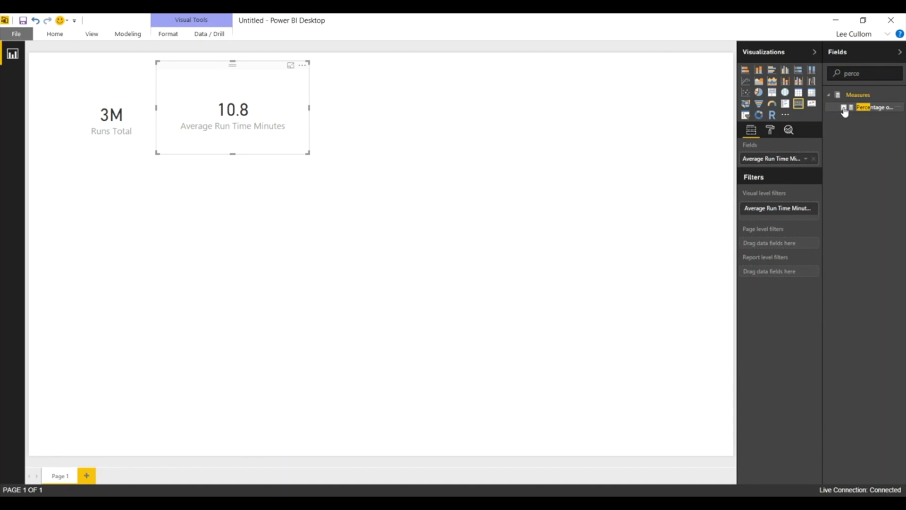
pyautogui.click(252, 237)
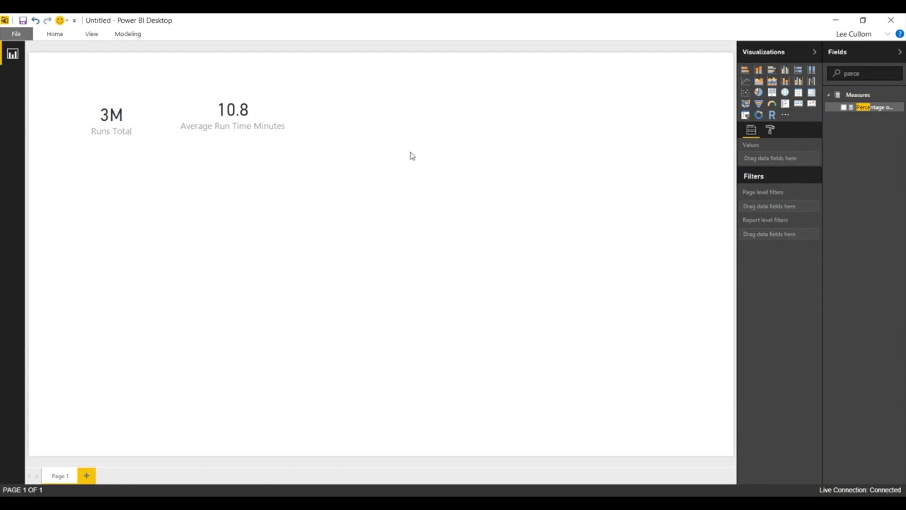
pyautogui.click(844, 107)
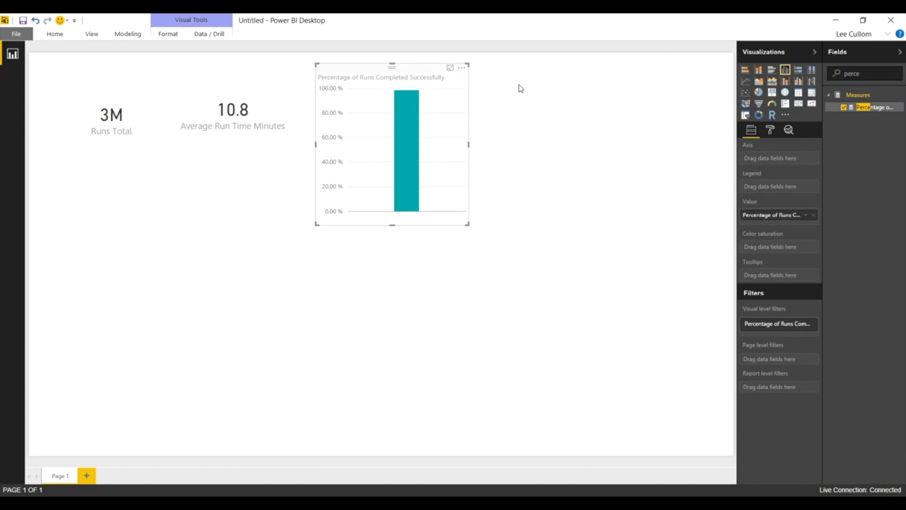
pyautogui.click(798, 107)
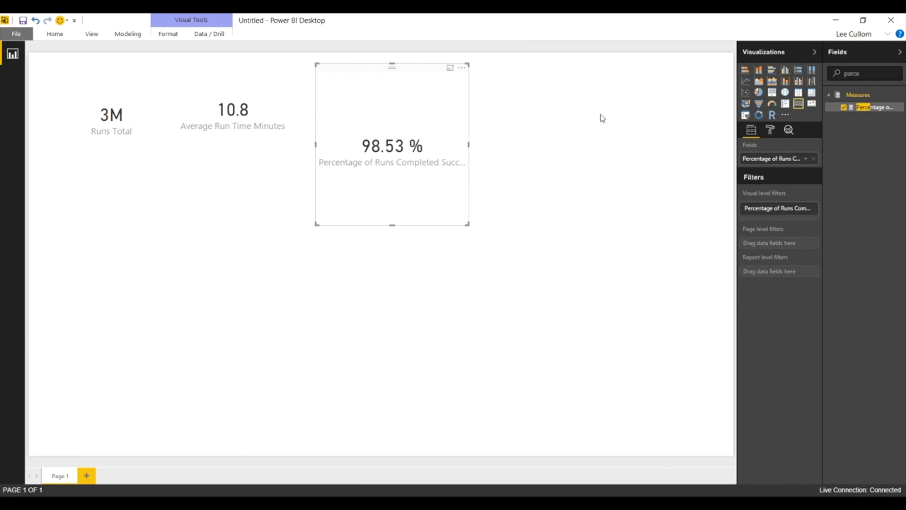
pyautogui.moveTo(394, 225); pyautogui.dragTo(400, 144)
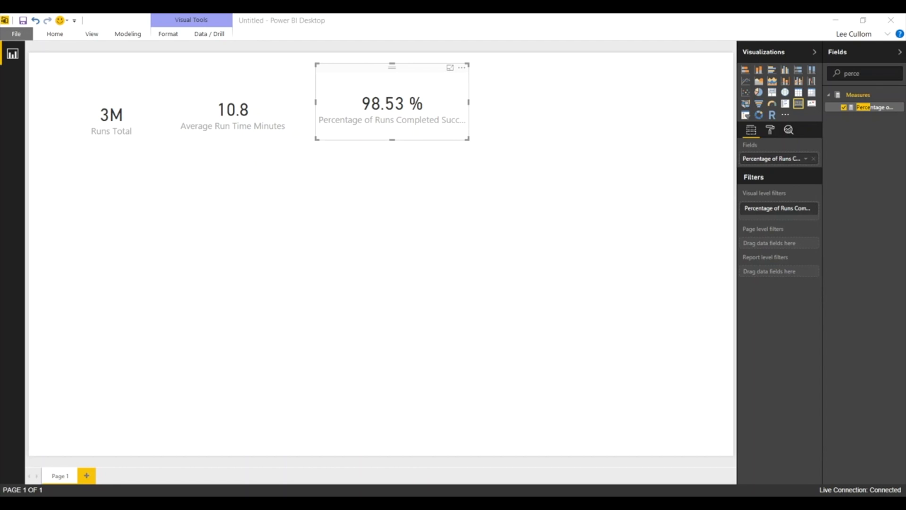
# Create a line and clustered column chart with Runs Total as column values and the start date Month as shared axis.
pyautogui.click(81, 205)
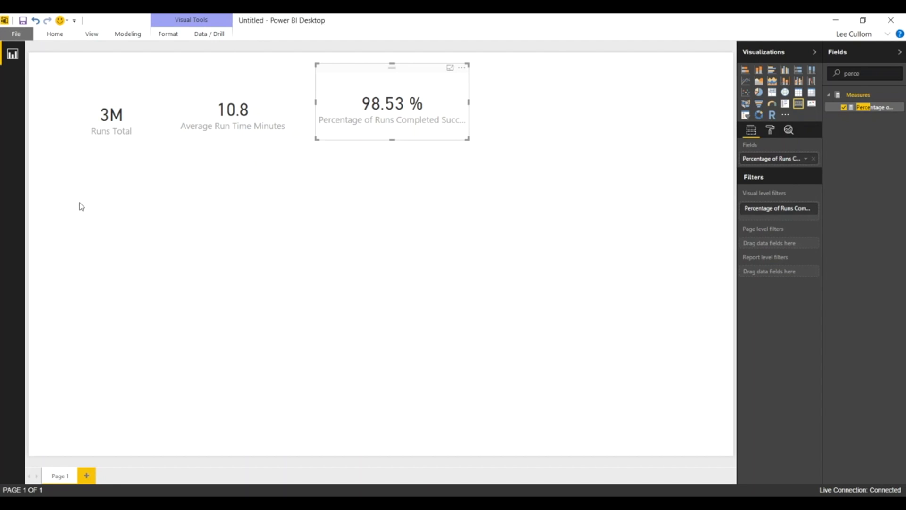
pyautogui.click(799, 82)
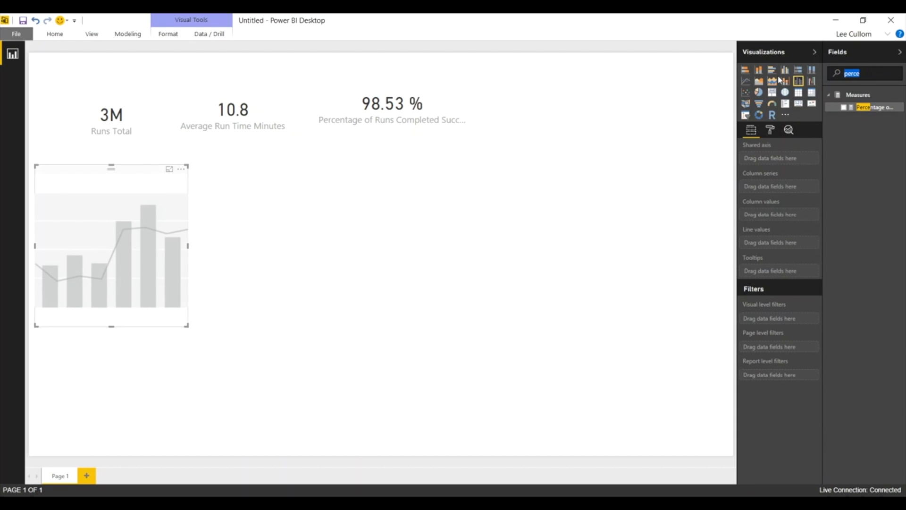
pyautogui.write('total')
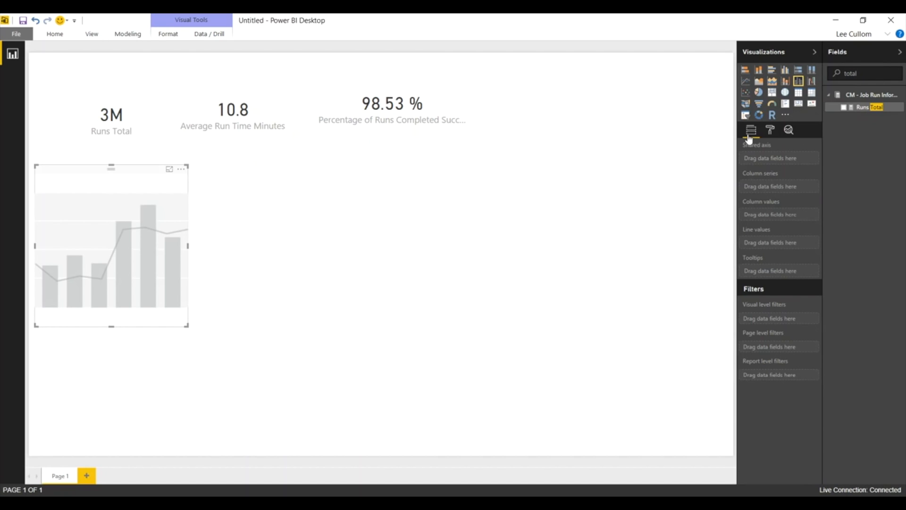
pyautogui.click(844, 107)
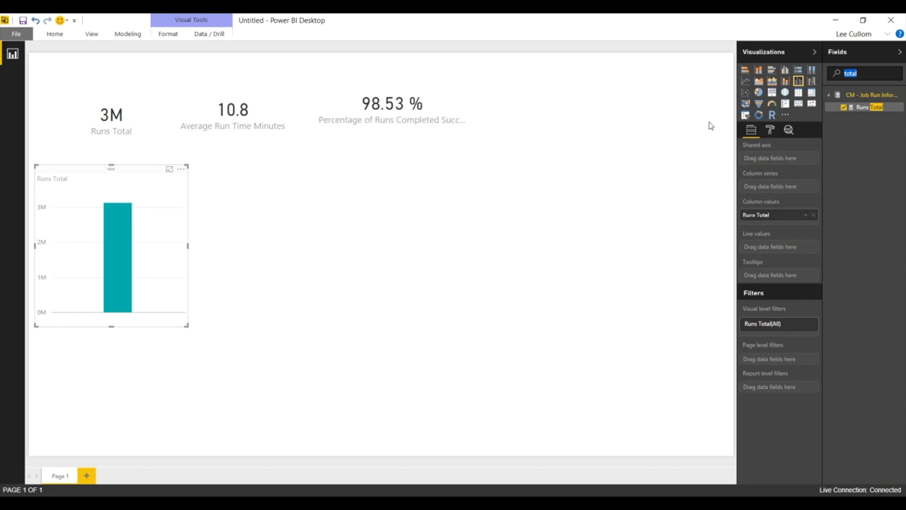
pyautogui.press('BackSpace')
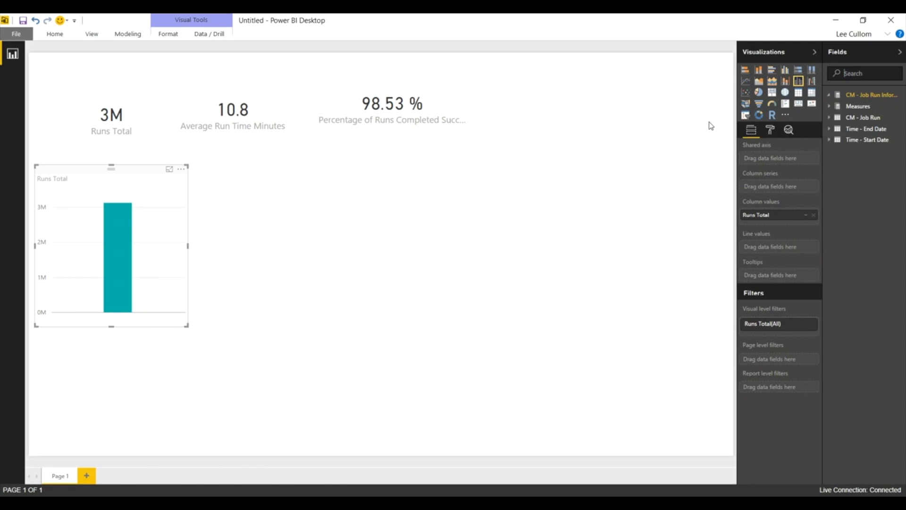
pyautogui.click(831, 141)
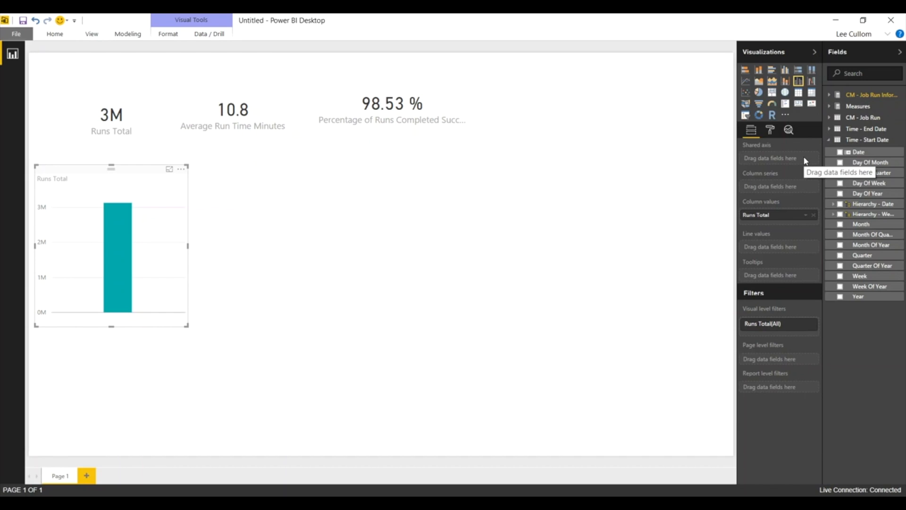
pyautogui.click(840, 224)
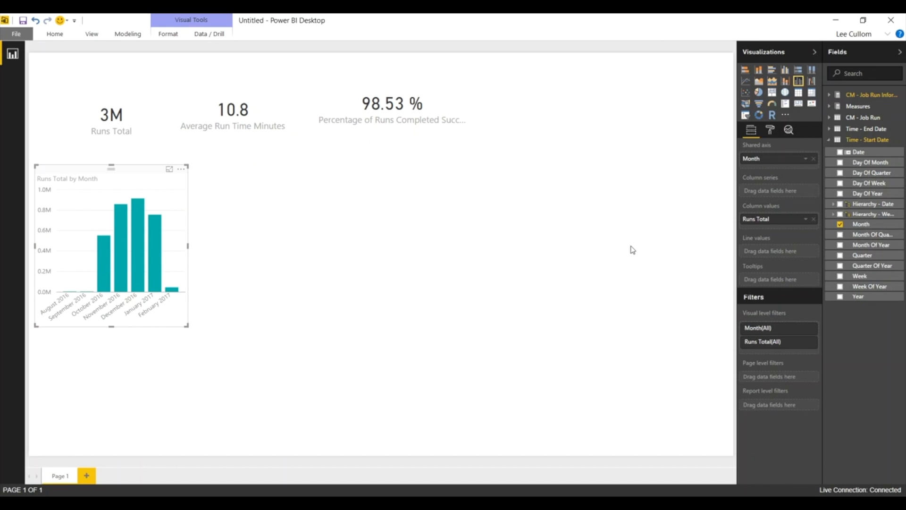
# Widen the monthly Runs Total chart and add Percentage of Runs Completed Successfully as its line values.
pyautogui.click(191, 249)
pyautogui.click(182, 250)
pyautogui.moveTo(188, 244); pyautogui.dragTo(455, 243)
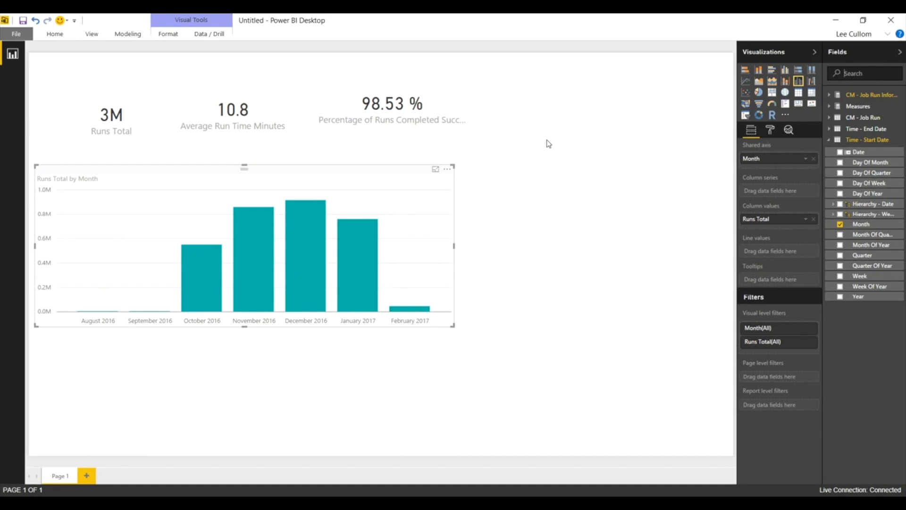
pyautogui.write('success')
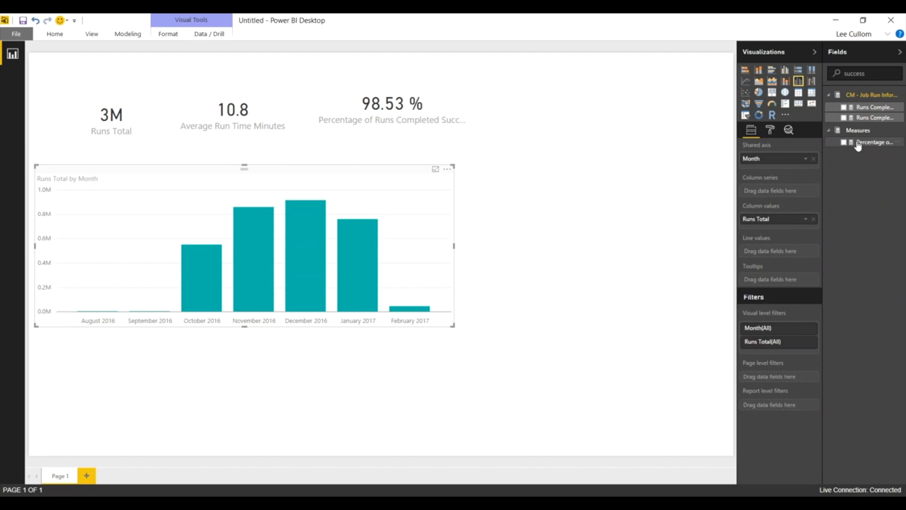
pyautogui.moveTo(845, 148); pyautogui.dragTo(793, 252)
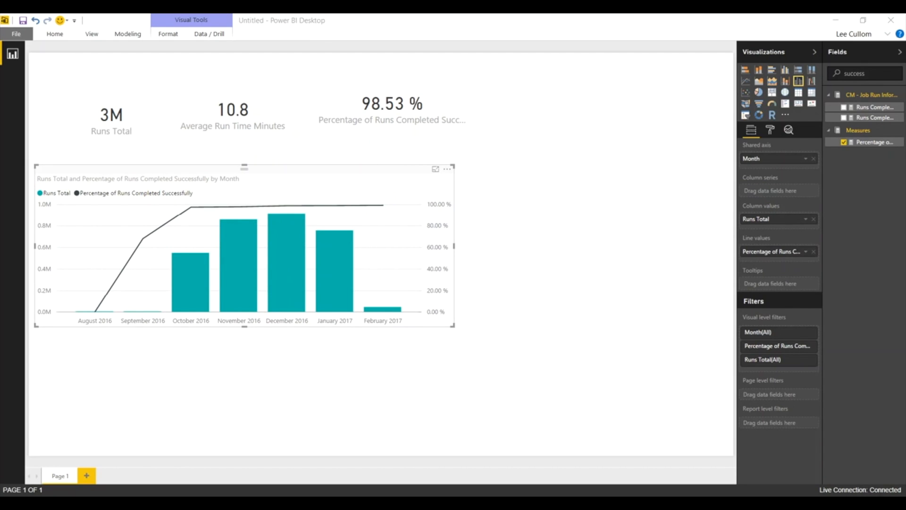
# Add an empty treemap to the right of the cards and enlarge it down to the combo chart's lower edge.
pyautogui.click(713, 94)
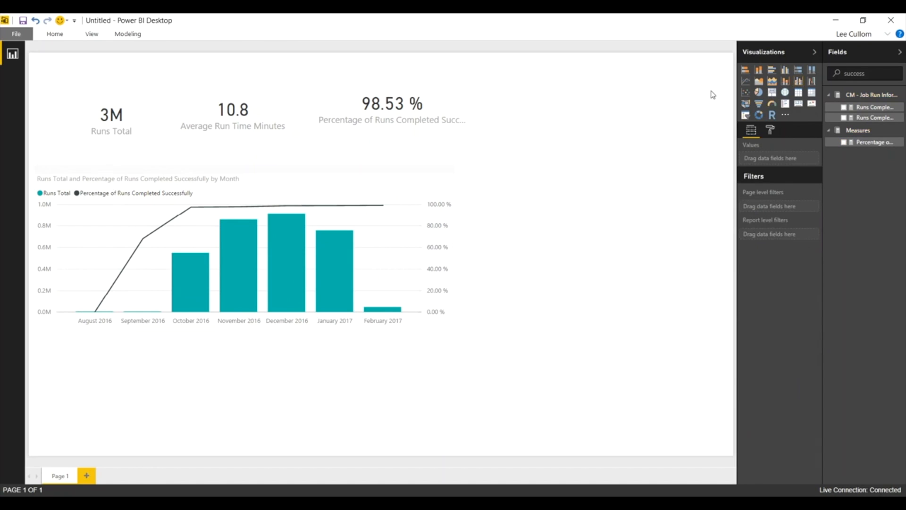
pyautogui.click(772, 93)
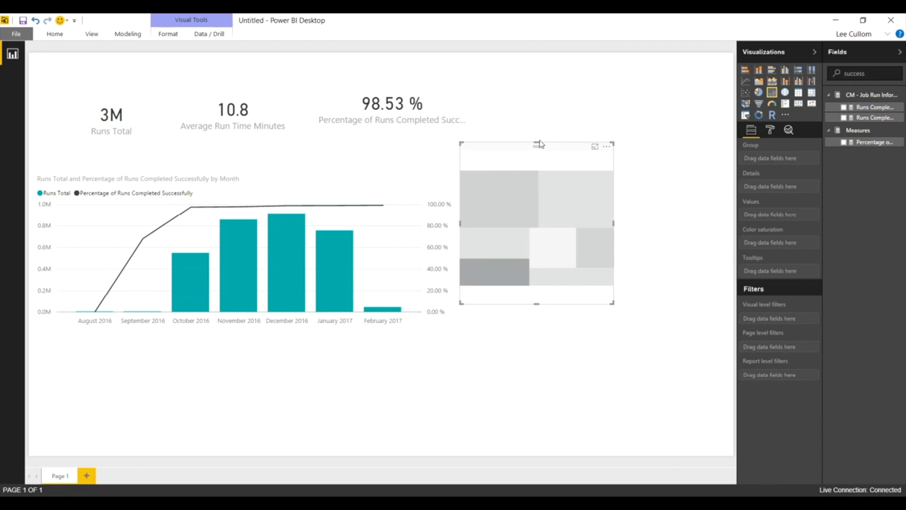
pyautogui.moveTo(540, 149); pyautogui.dragTo(558, 69)
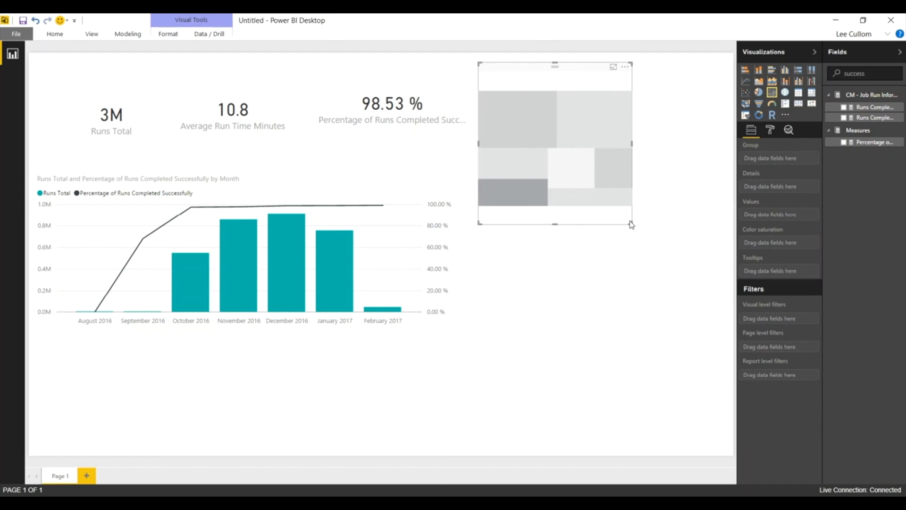
pyautogui.moveTo(632, 225); pyautogui.dragTo(714, 327)
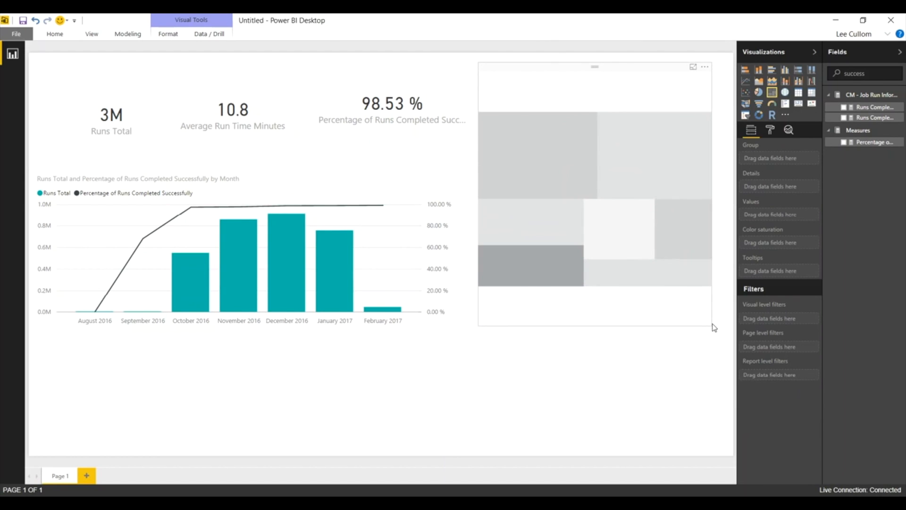
pyautogui.click(713, 320)
# Search the report fields for total to find the Runs Total measure.
pyautogui.moveTo(875, 71); pyautogui.dragTo(844, 72)
pyautogui.write('total')
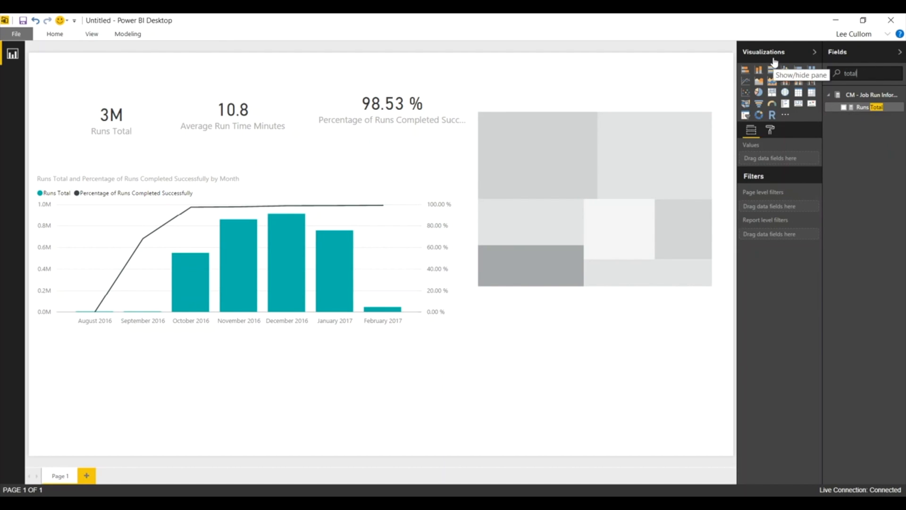
pyautogui.click(844, 107)
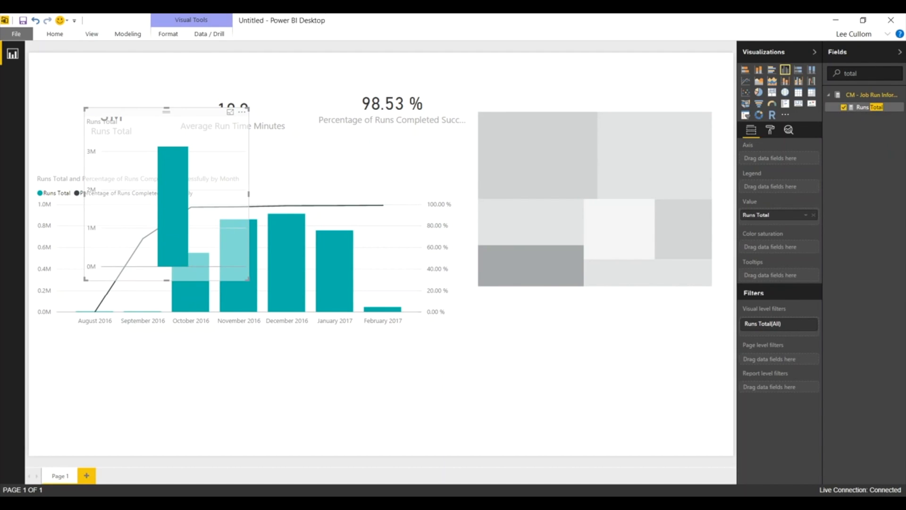
pyautogui.click(174, 109)
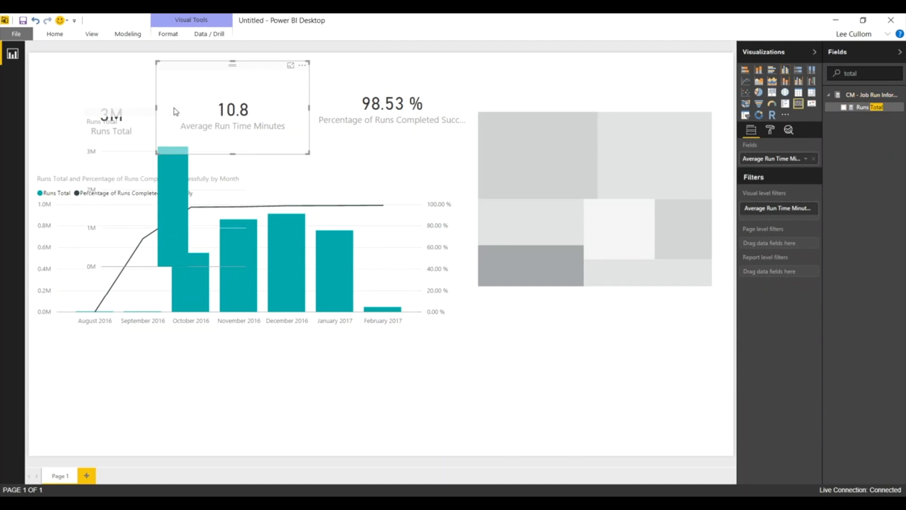
pyautogui.click(174, 187)
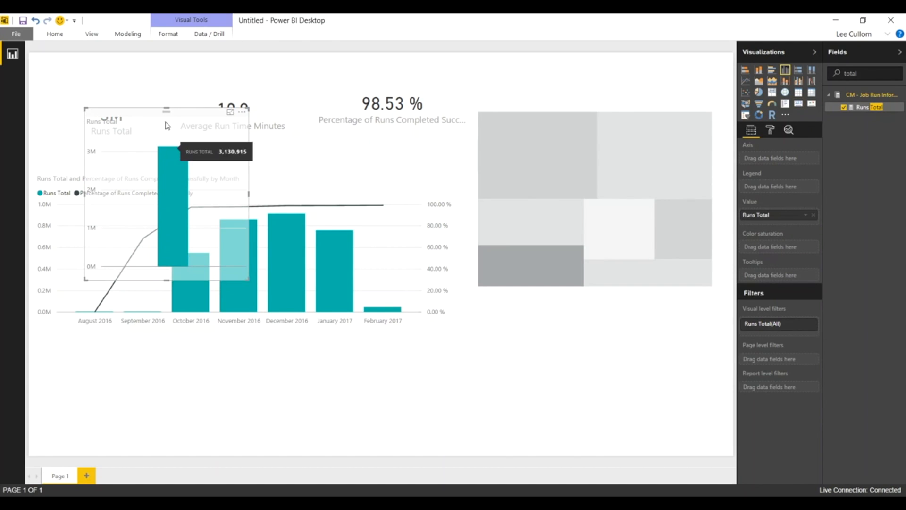
pyautogui.press('Delete')
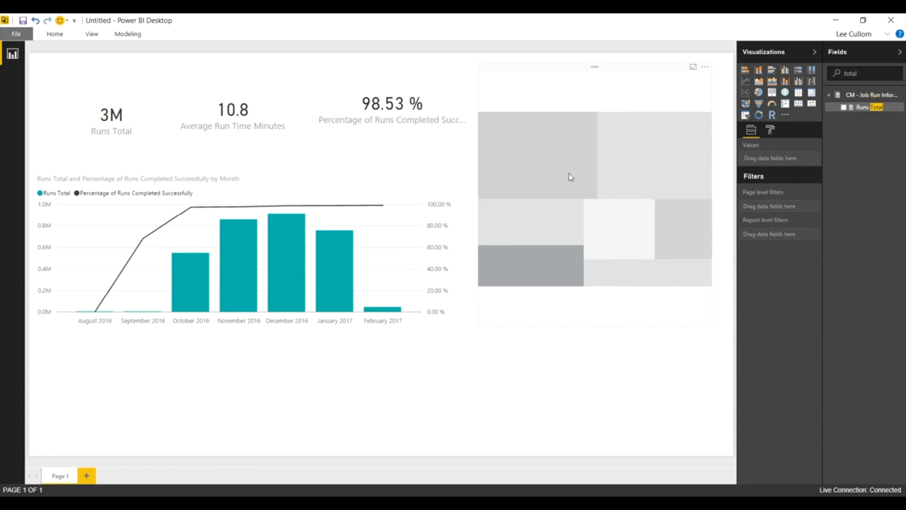
# Add Runs Total as the treemap's values and find and add Rerun Counter as its group.
pyautogui.click(568, 174)
pyautogui.click(845, 107)
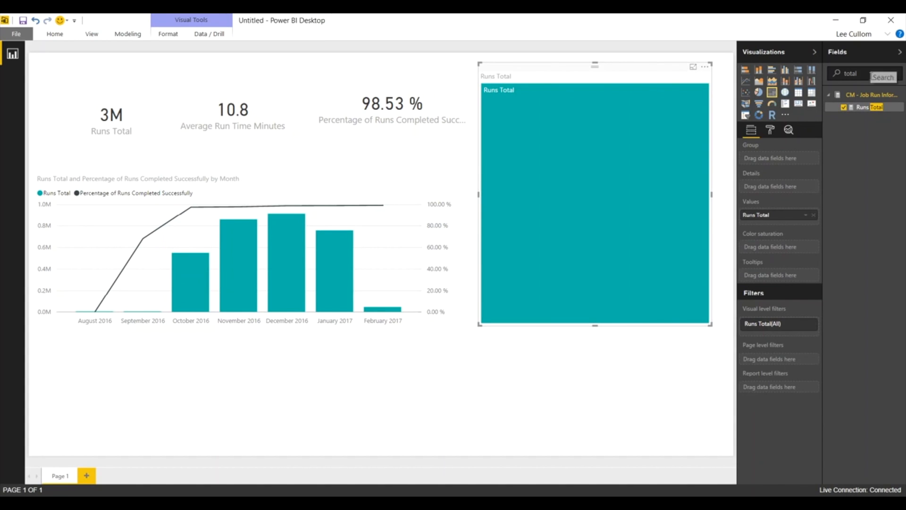
pyautogui.moveTo(871, 76); pyautogui.dragTo(792, 76)
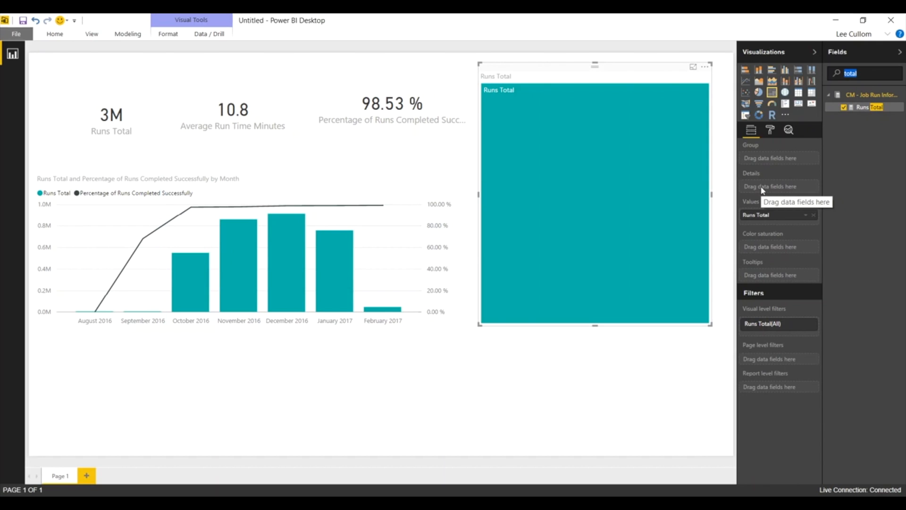
pyautogui.write('rerun')
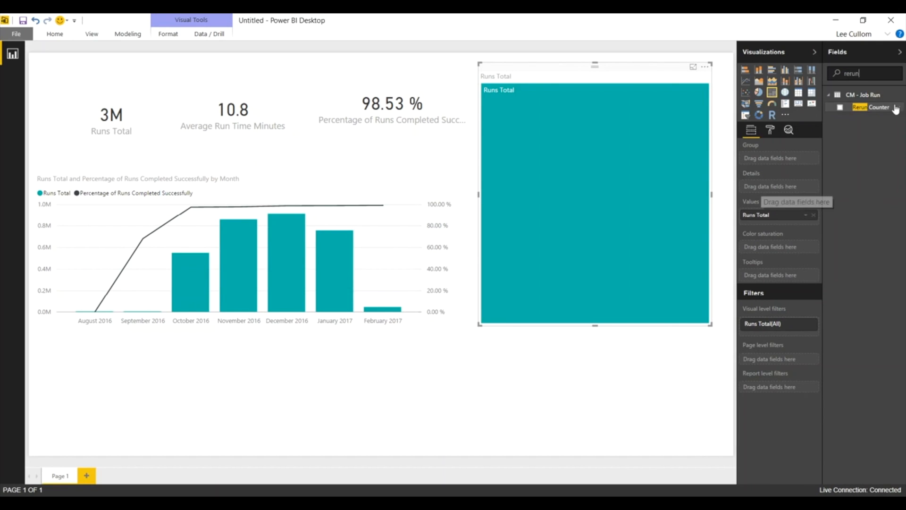
pyautogui.click(841, 108)
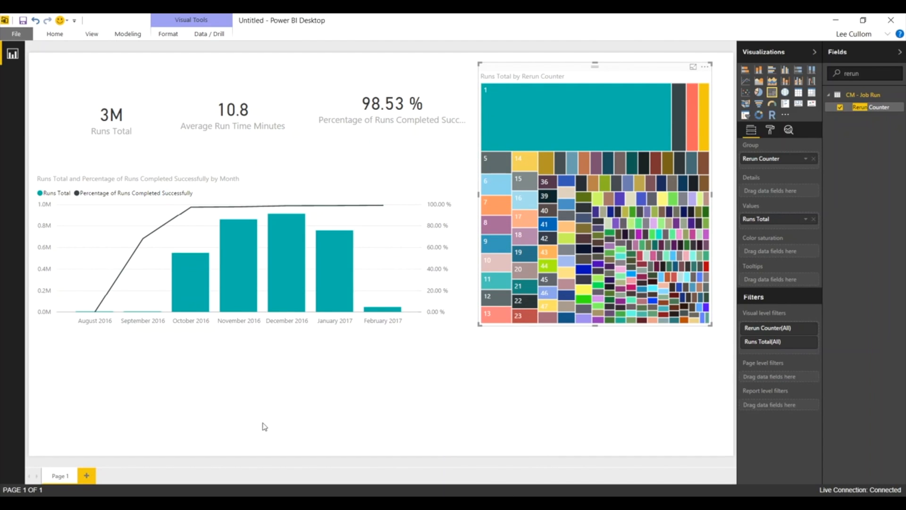
# Add an empty table below the combo chart and widen it to the treemap's right edge.
pyautogui.click(303, 407)
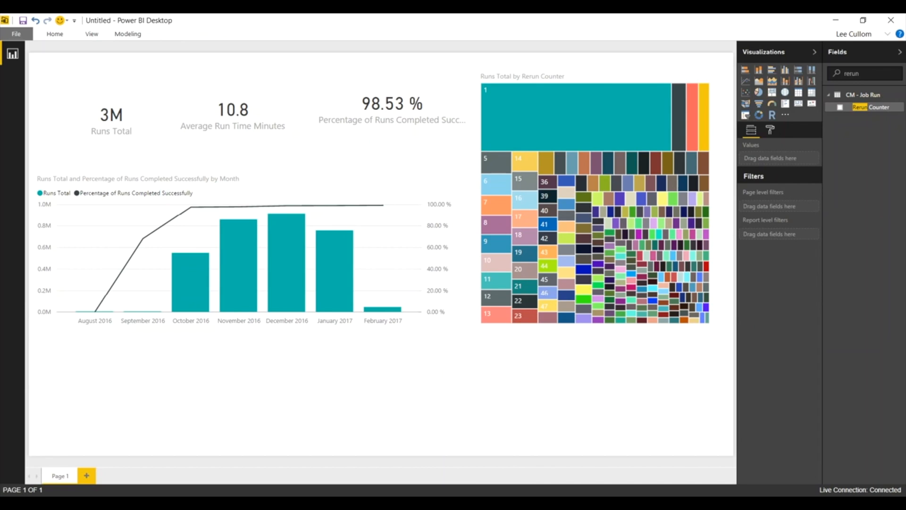
pyautogui.doubleClick(866, 71)
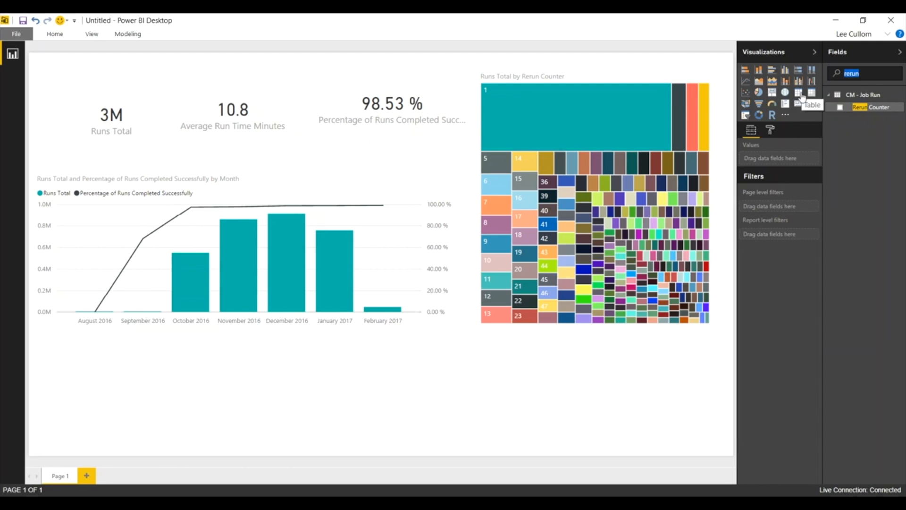
pyautogui.click(252, 378)
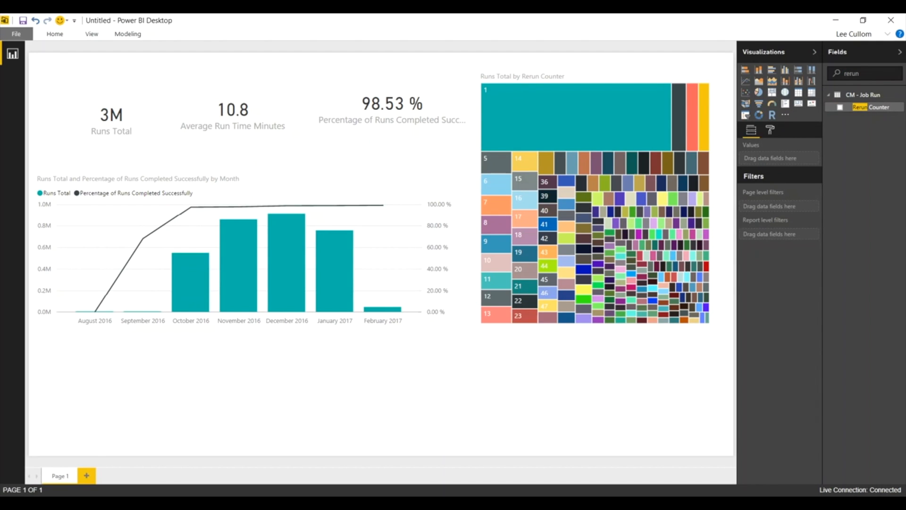
pyautogui.hotkey('ctrl', 'a')
pyautogui.press('BackSpace')
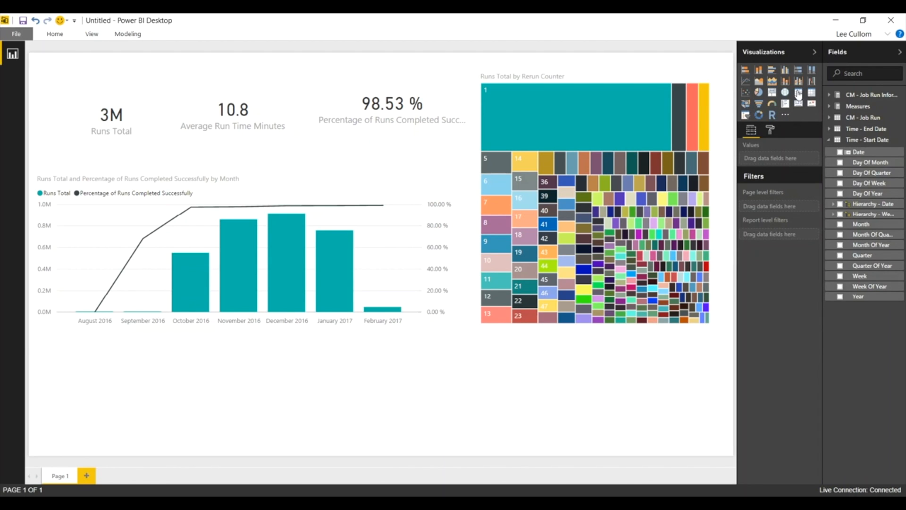
pyautogui.click(799, 93)
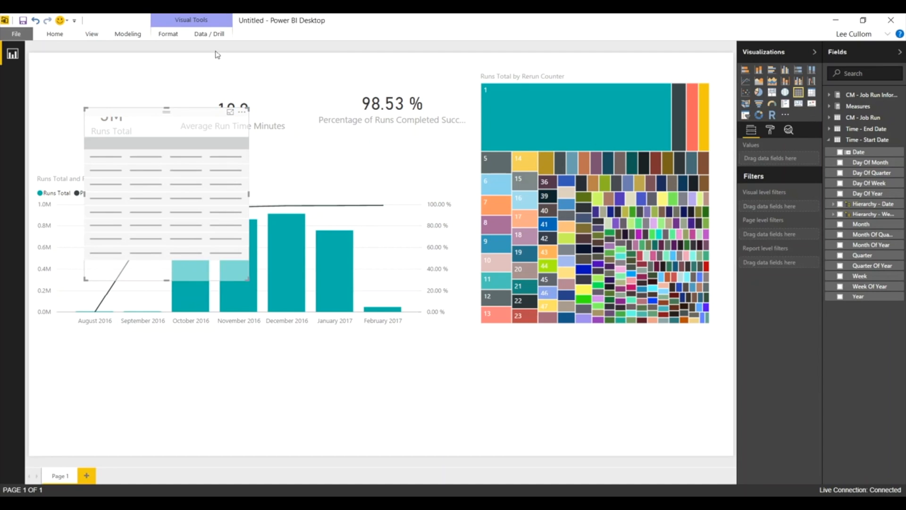
pyautogui.moveTo(175, 118); pyautogui.dragTo(115, 347)
pyautogui.click(193, 401)
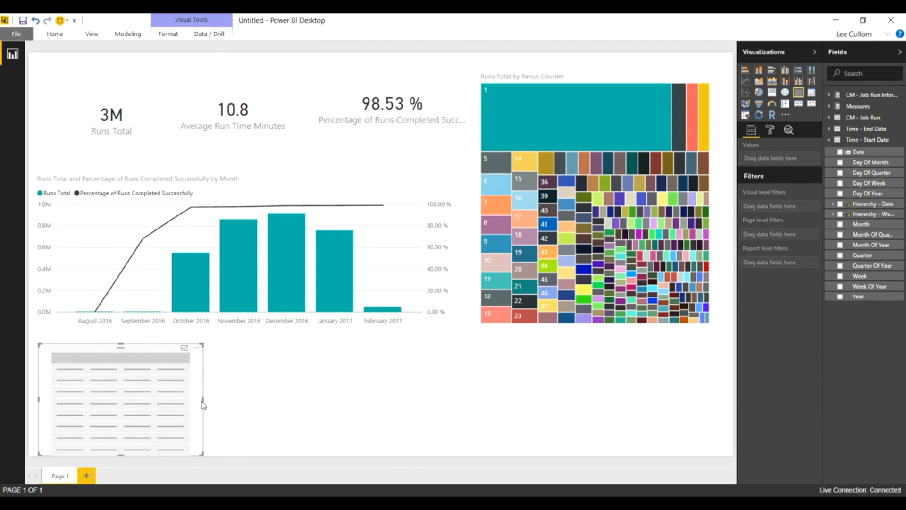
pyautogui.moveTo(203, 401); pyautogui.dragTo(713, 407)
pyautogui.click(713, 408)
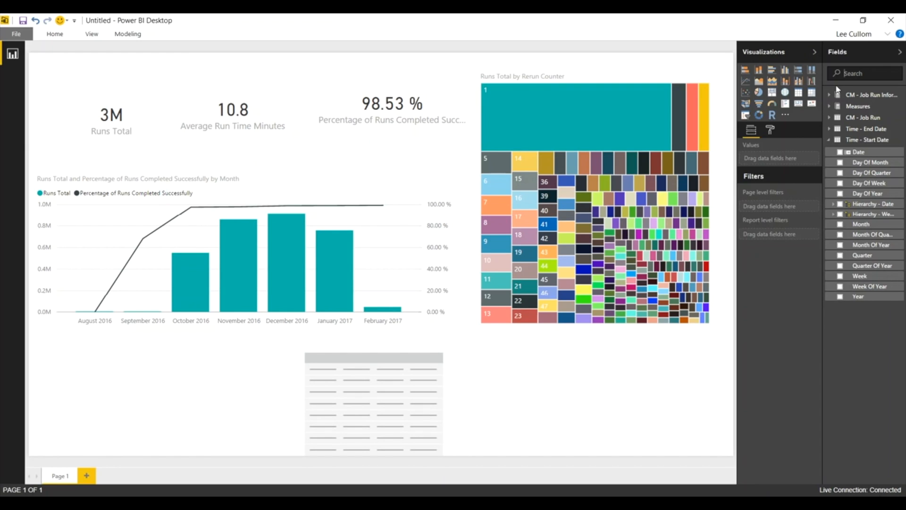
# Find the Job Name field and add it as the first column of the wide table.
pyautogui.write('name')
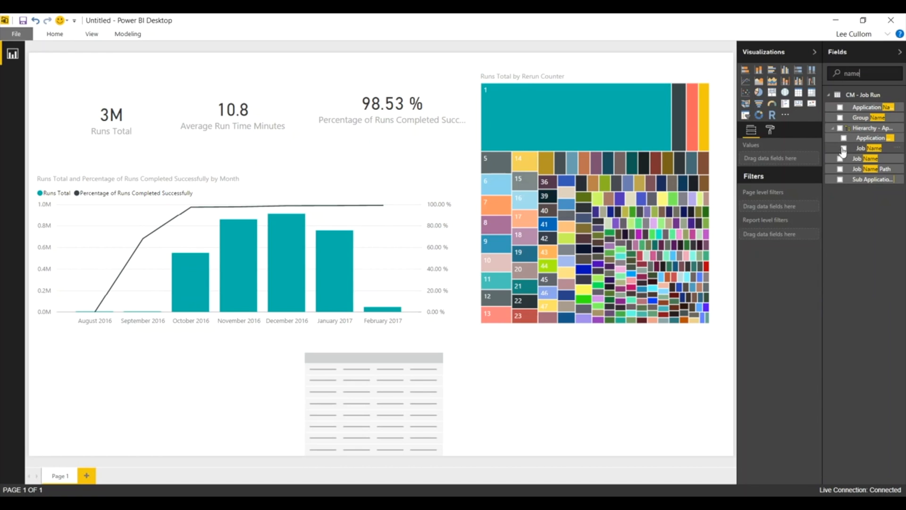
pyautogui.click(840, 159)
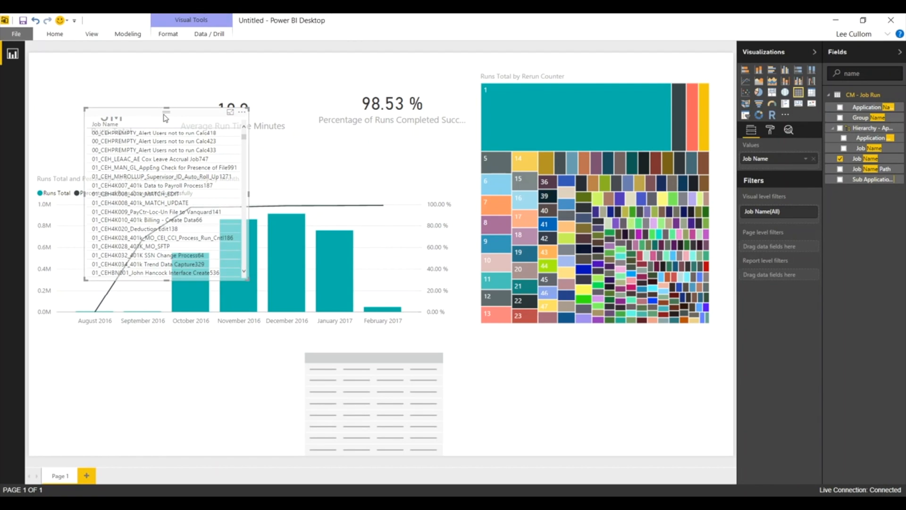
pyautogui.press('Delete')
pyautogui.click(253, 413)
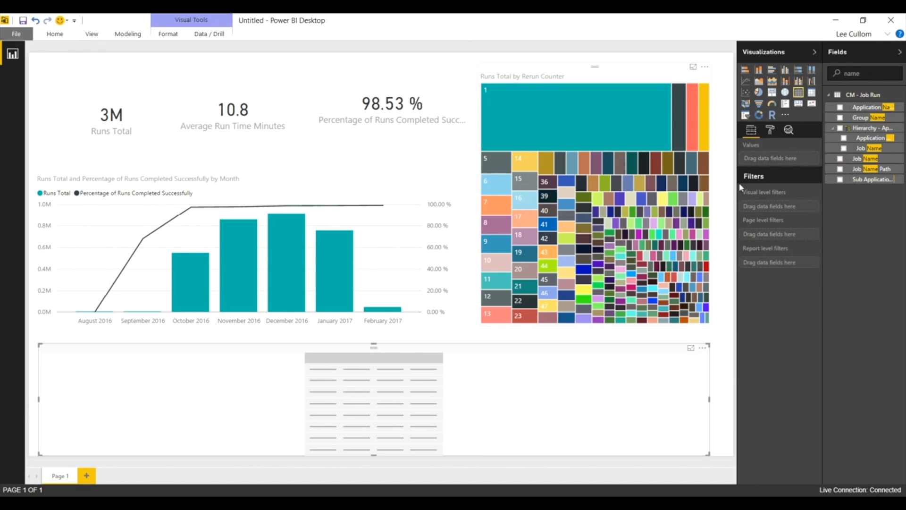
pyautogui.click(840, 158)
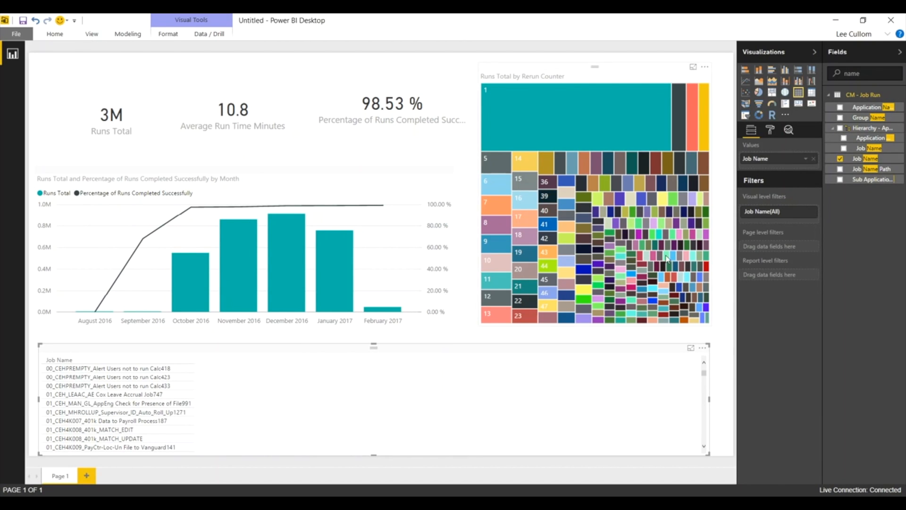
# Find the Ended Status field and add it as a column beside Job Name in the table.
pyautogui.moveTo(671, 258)
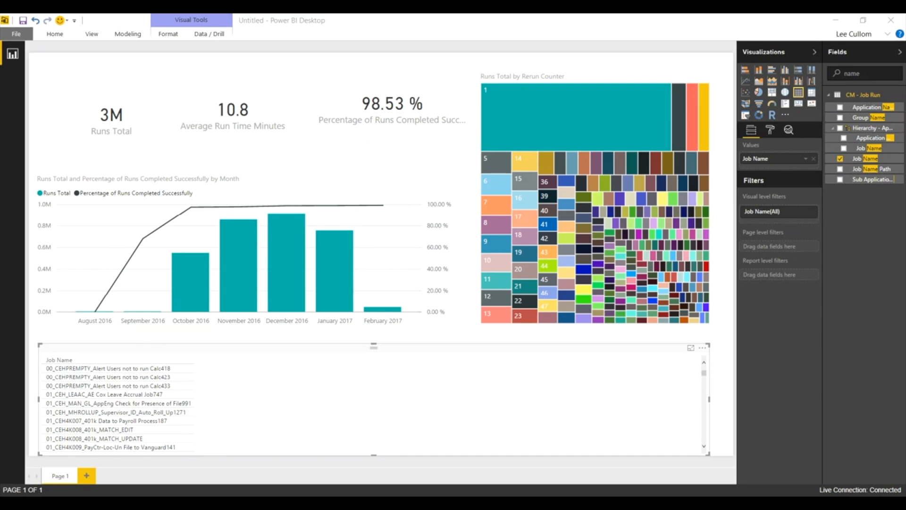
pyautogui.doubleClick(872, 75)
pyautogui.write('ended')
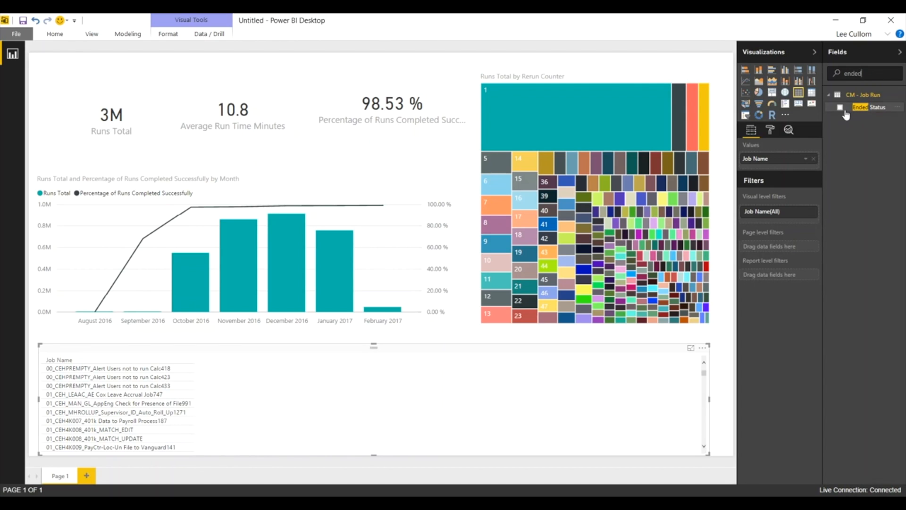
pyautogui.click(841, 108)
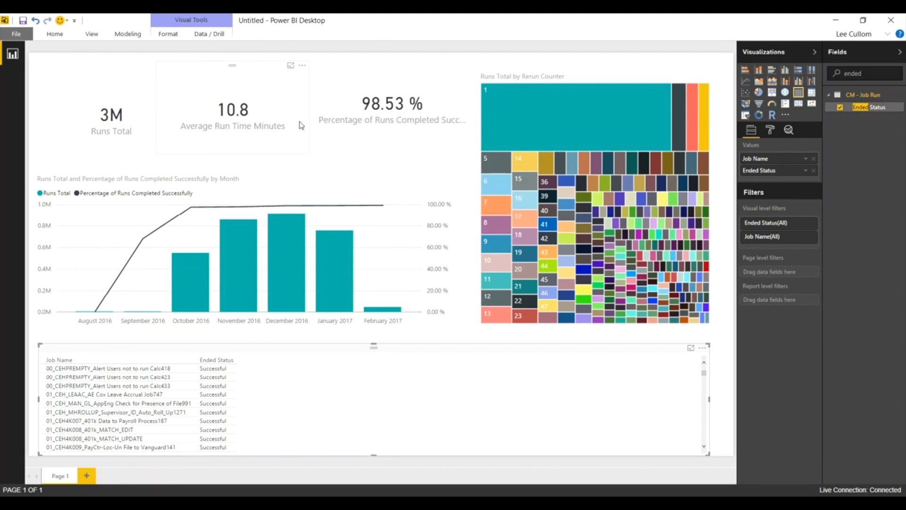
# Move the Percentage of Runs Completed Successfully card down slightly.
pyautogui.moveTo(392, 71); pyautogui.dragTo(393, 76)
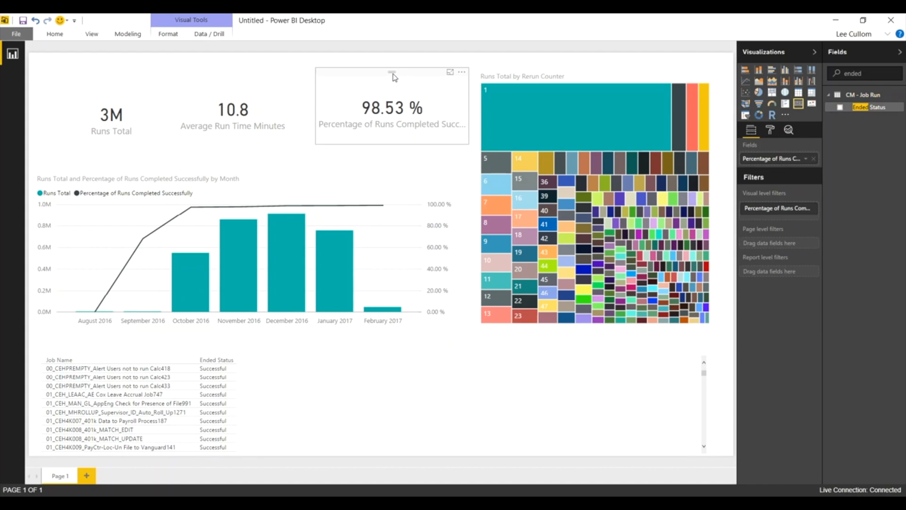
# Cross-filter the report by the December 2016 column in the combo chart and clear that selection.
pyautogui.moveTo(296, 276)
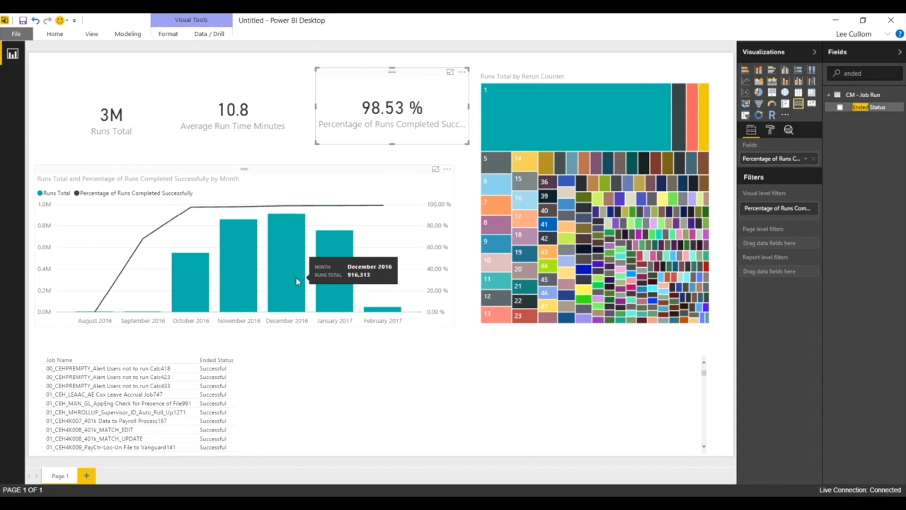
pyautogui.click(292, 273)
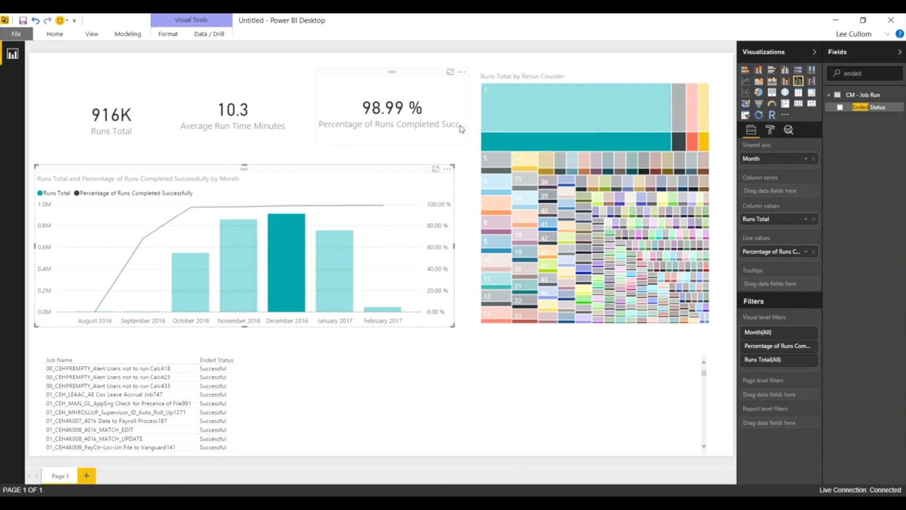
pyautogui.click(301, 243)
pyautogui.click(301, 244)
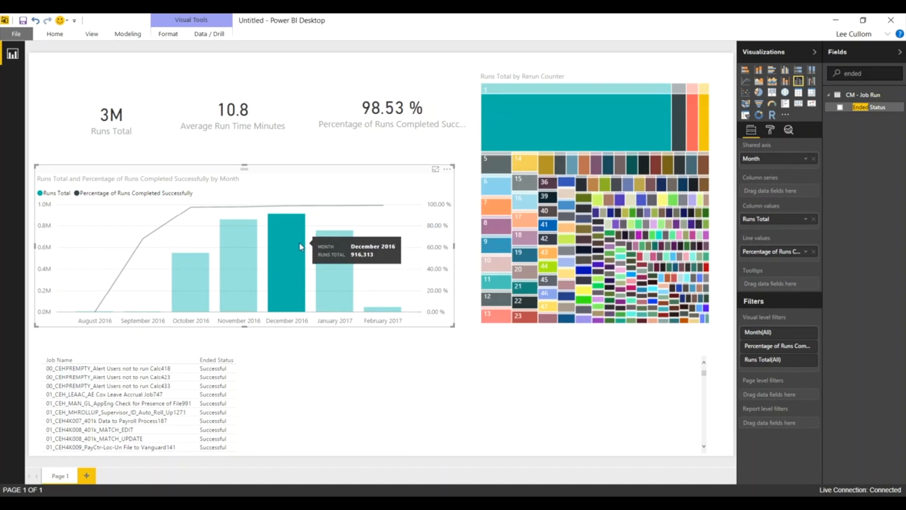
pyautogui.click(283, 235)
pyautogui.click(283, 237)
pyautogui.click(283, 238)
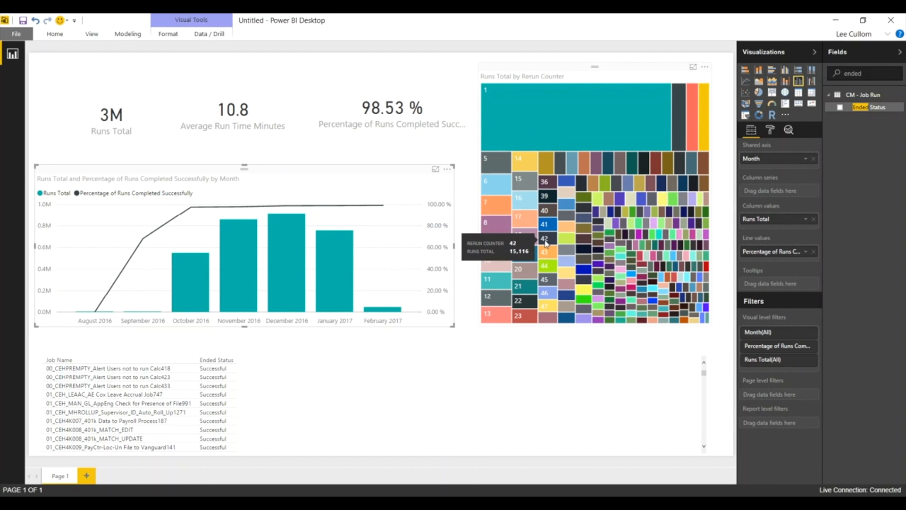
# Cross-filter the report by the Rerun Counter 46 tile in the treemap.
pyautogui.click(547, 294)
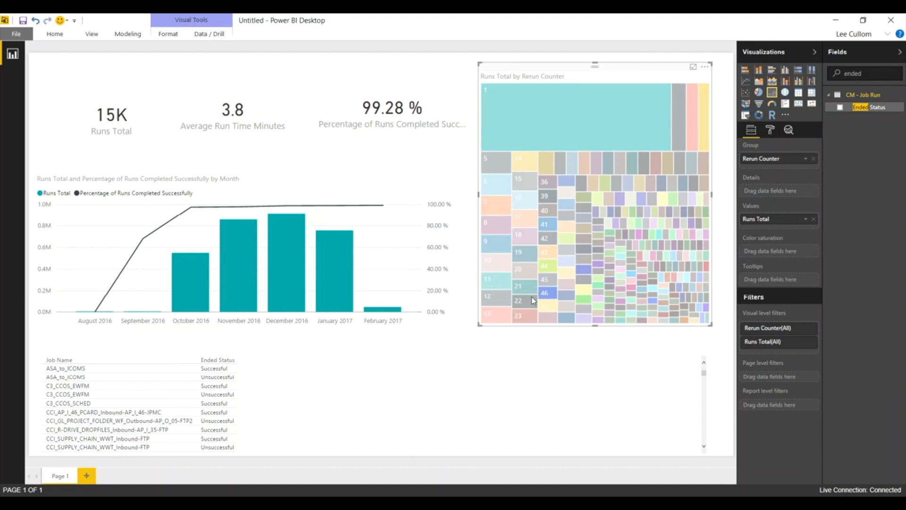